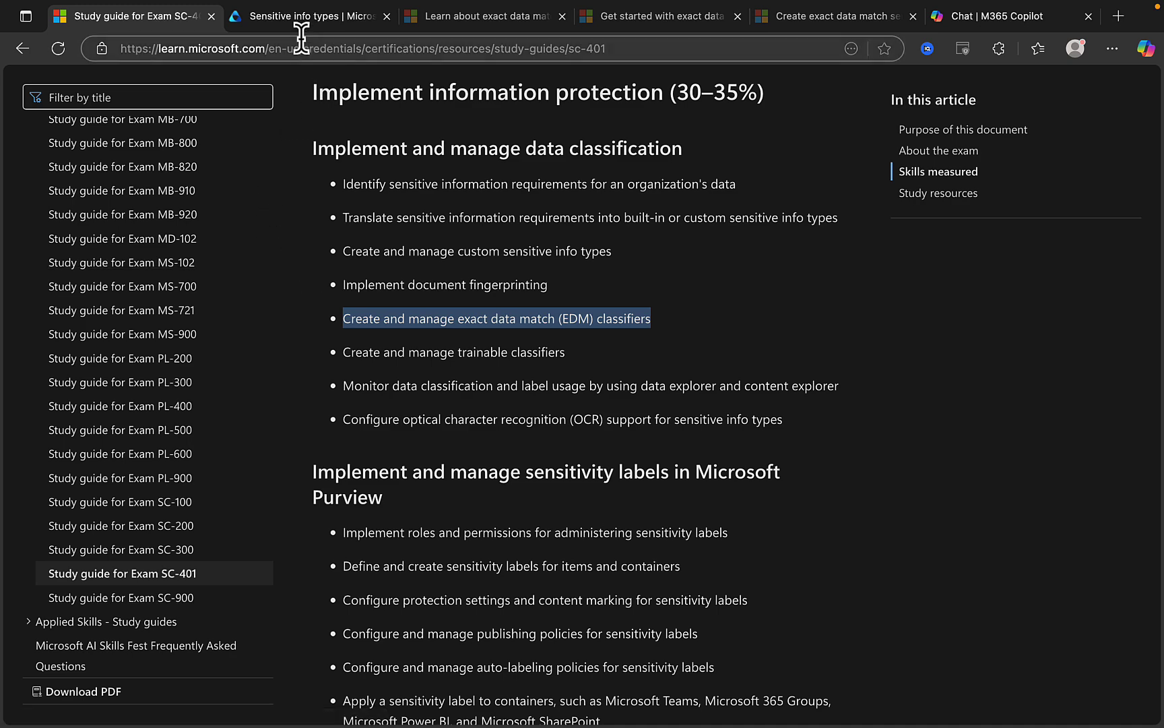
{"action": "left_click", "coordinate": [284, 16]}
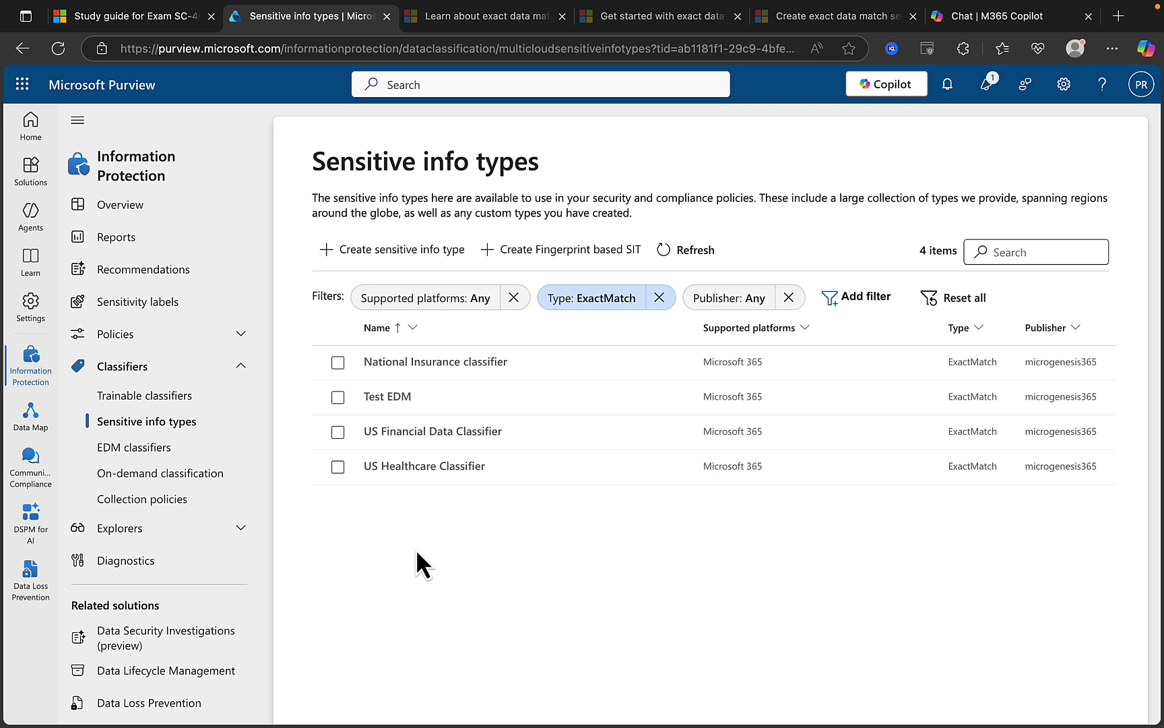
List the four EDM classifiers without uploaded source files, with the navigation pane collapsed.
{"action": "left_click", "coordinate": [123, 450]}
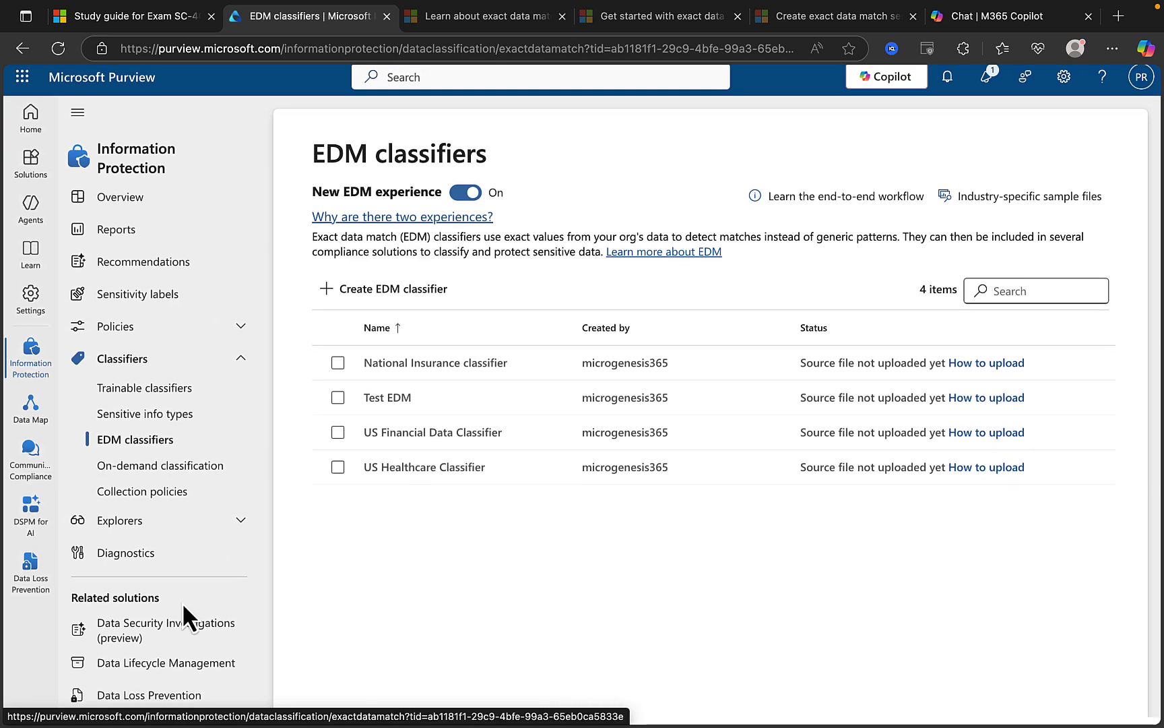
{"action": "left_click", "coordinate": [78, 121]}
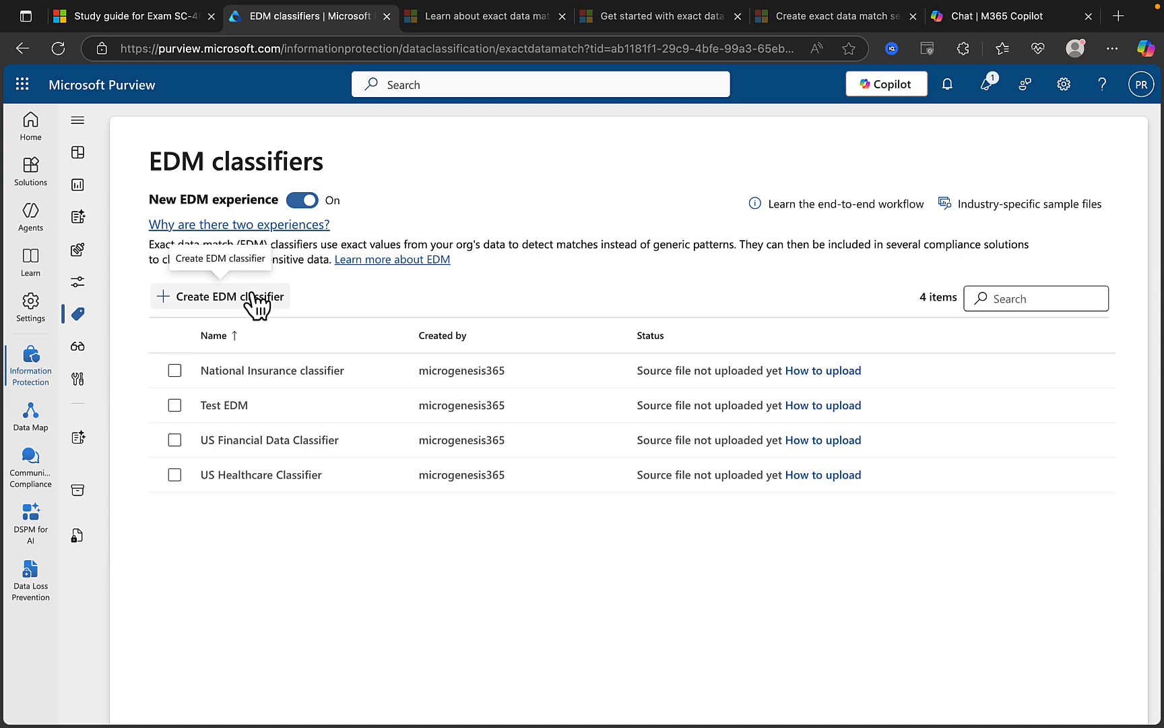
Start an EDM classifier named 'gjhkj' with description 'jgjkh' and choose to define its schema manually.
{"action": "left_click", "coordinate": [220, 309]}
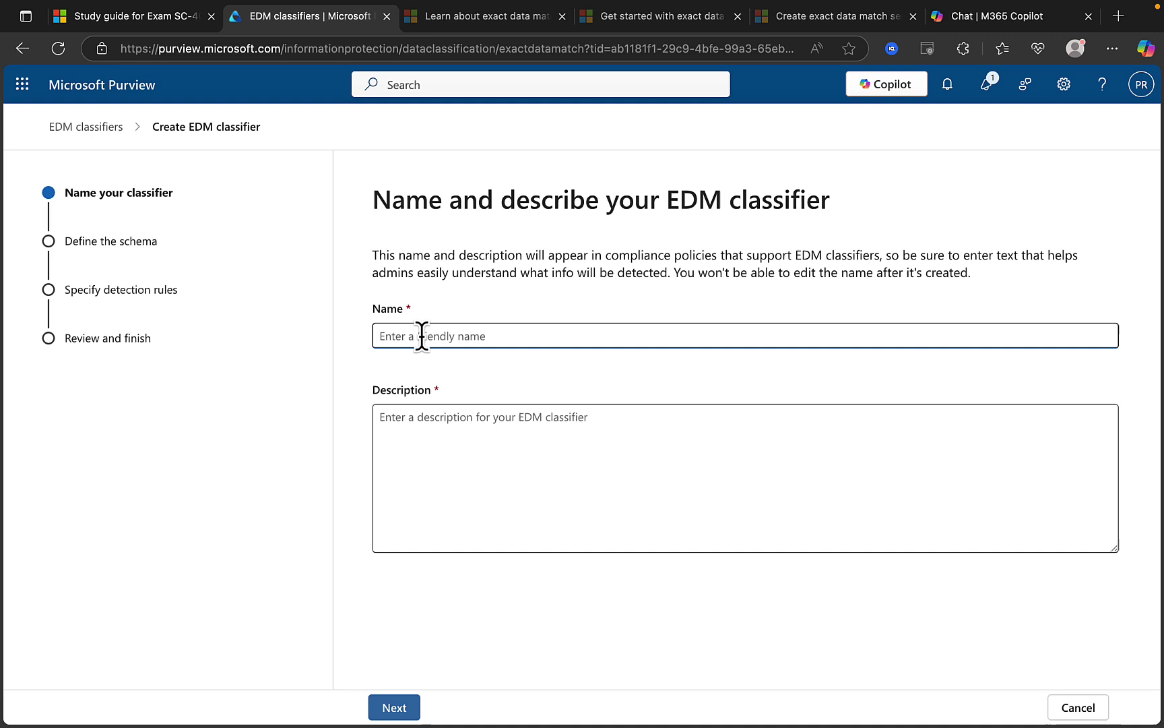
{"action": "type", "text": "gjhkj"}
{"action": "left_click", "coordinate": [418, 418]}
{"action": "type", "text": "jgjkh"}
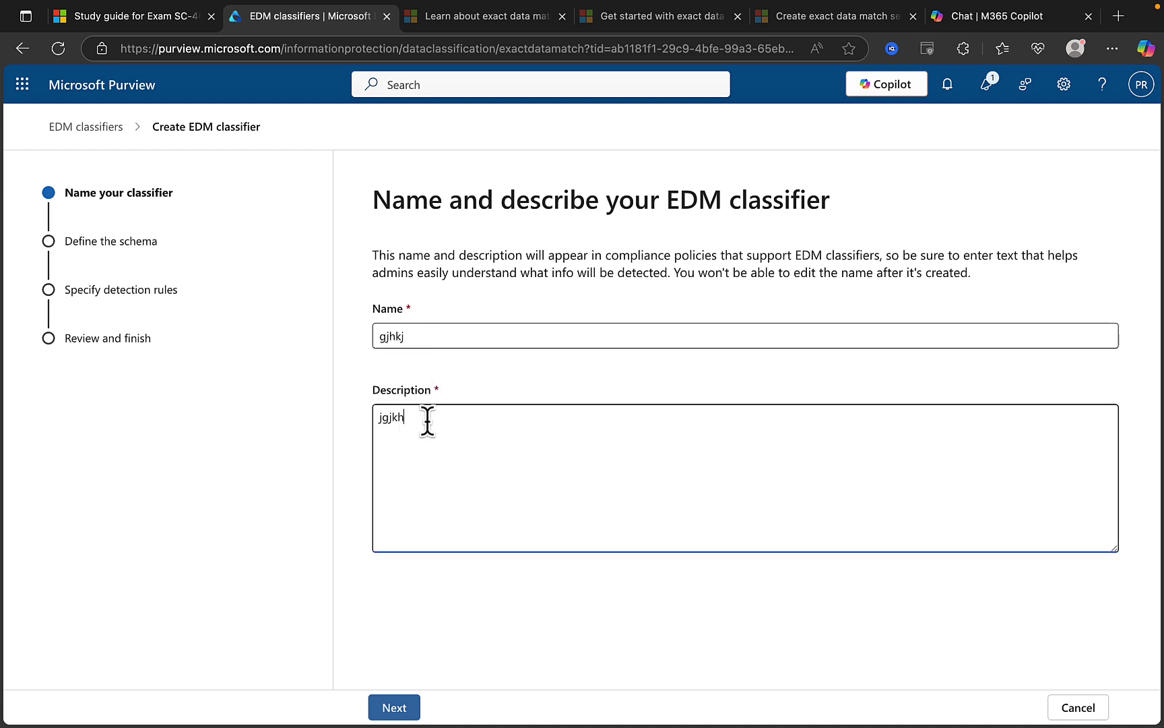
{"action": "left_click", "coordinate": [393, 707]}
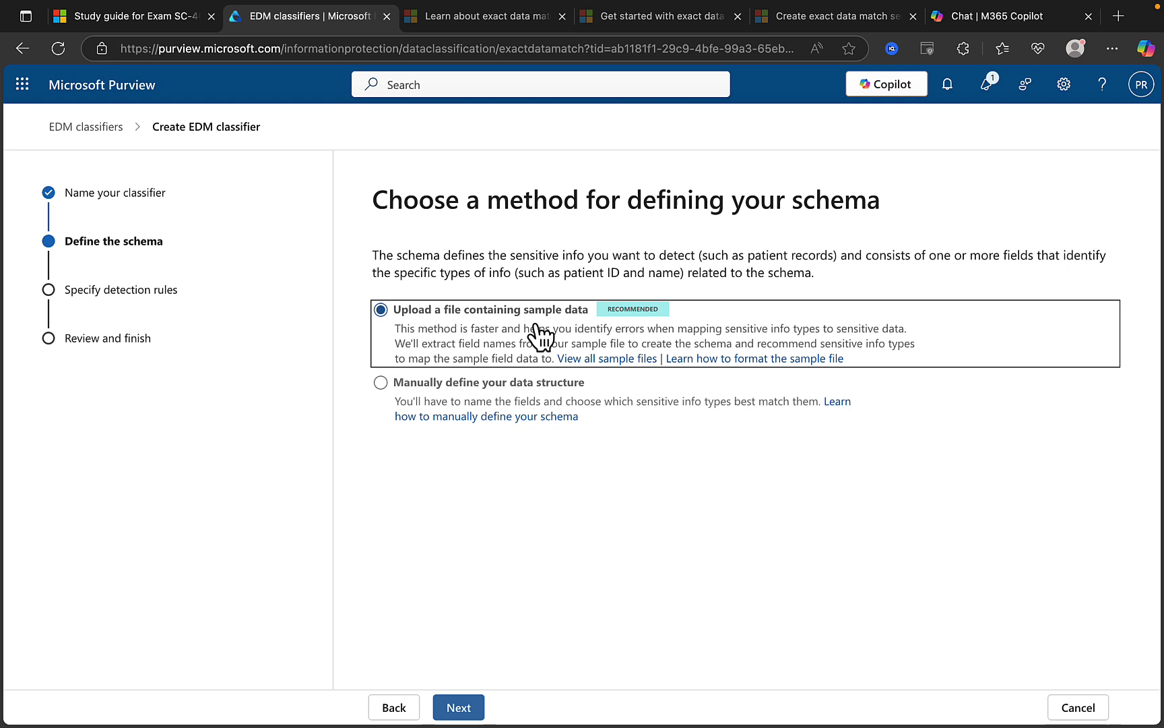
{"action": "left_click", "coordinate": [380, 382]}
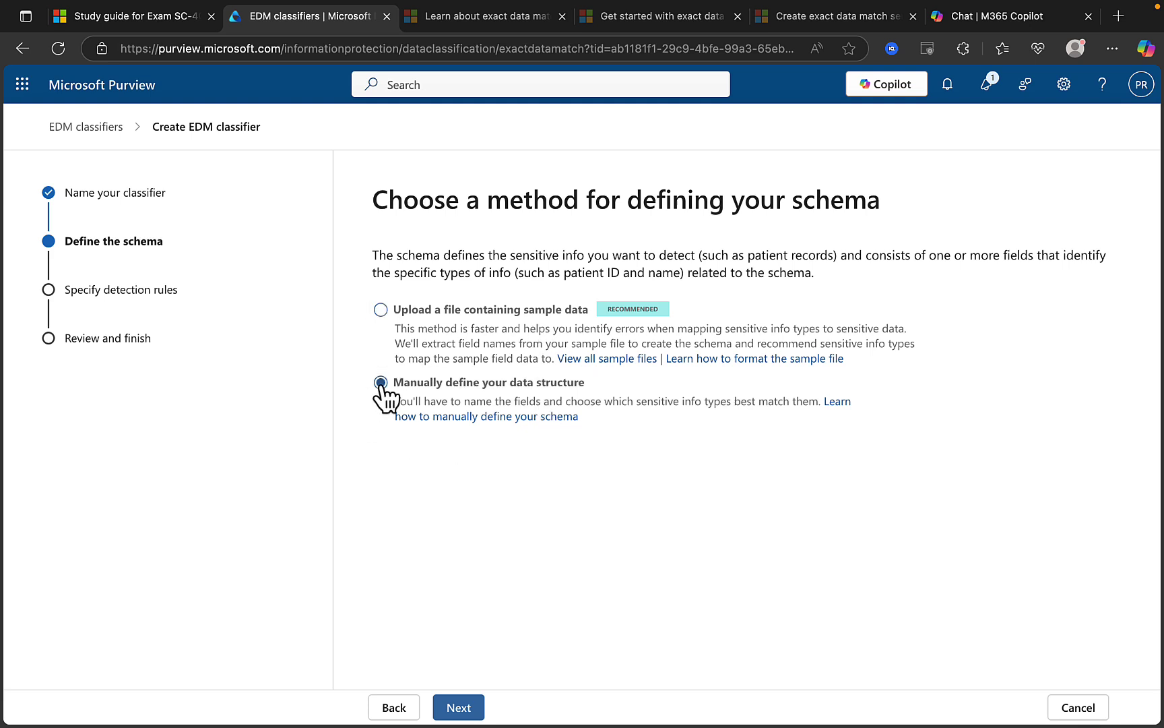
{"action": "left_click", "coordinate": [463, 709]}
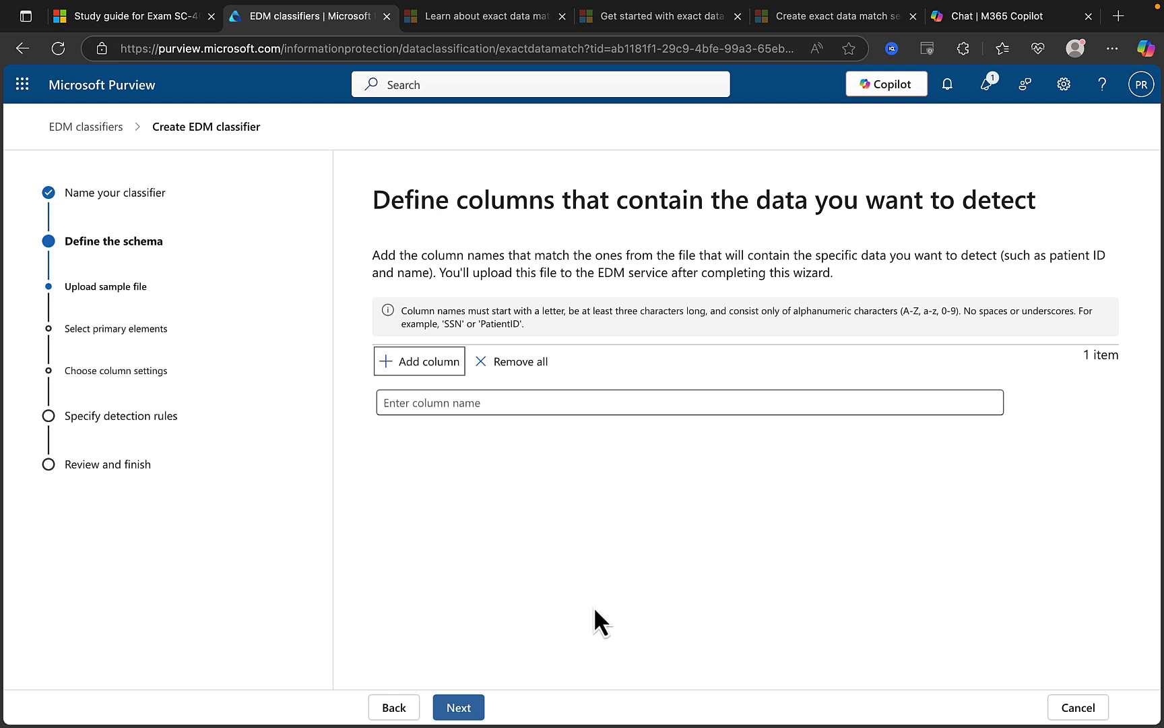
Cancel the unfinished classifier, then read and close the end-to-end EDM workflow overview.
{"action": "left_click", "coordinate": [1077, 707]}
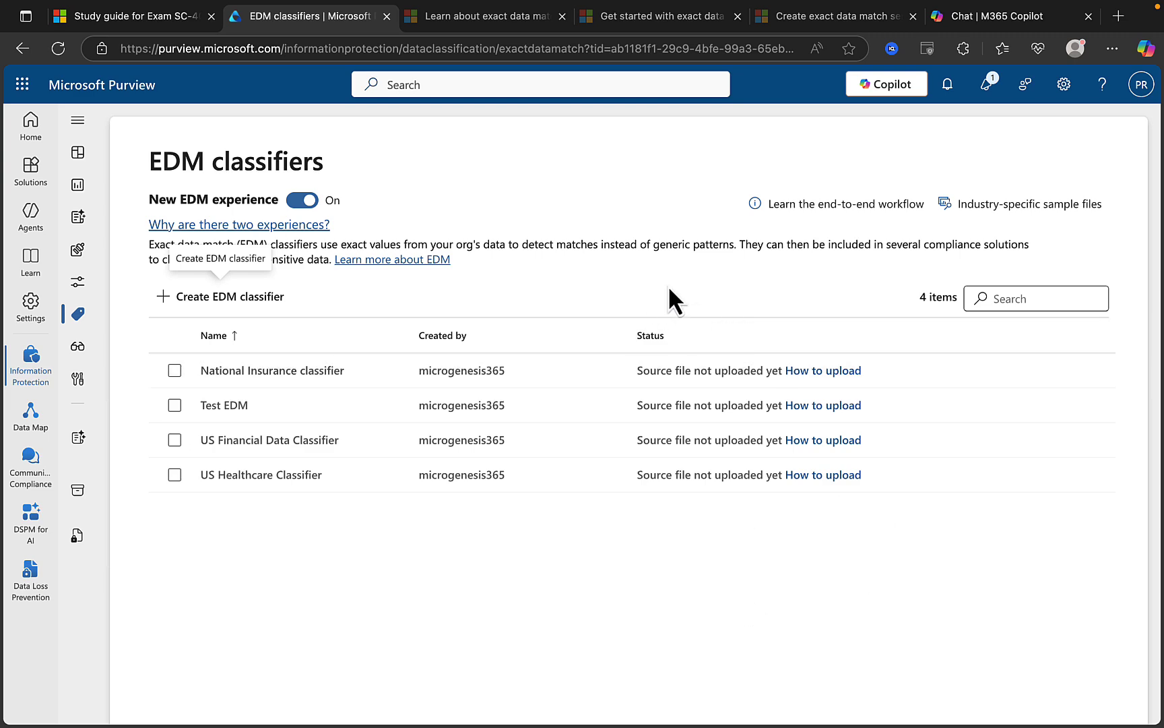
{"action": "left_click", "coordinate": [790, 207]}
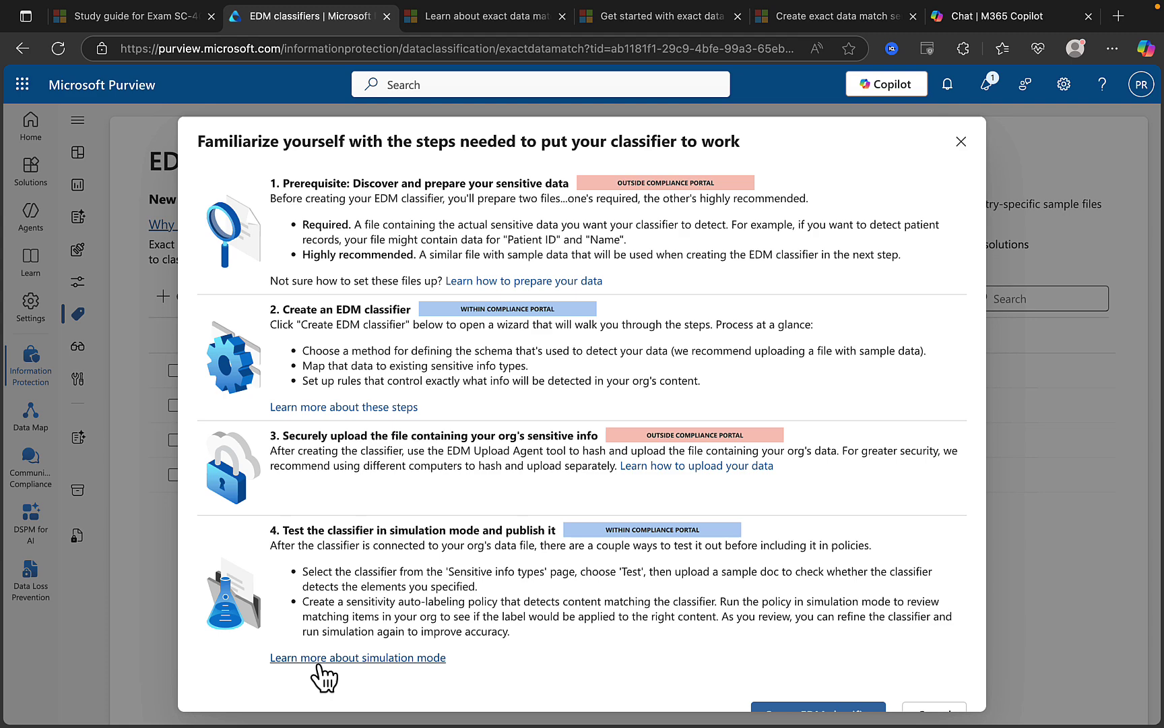
{"action": "left_click", "coordinate": [961, 144]}
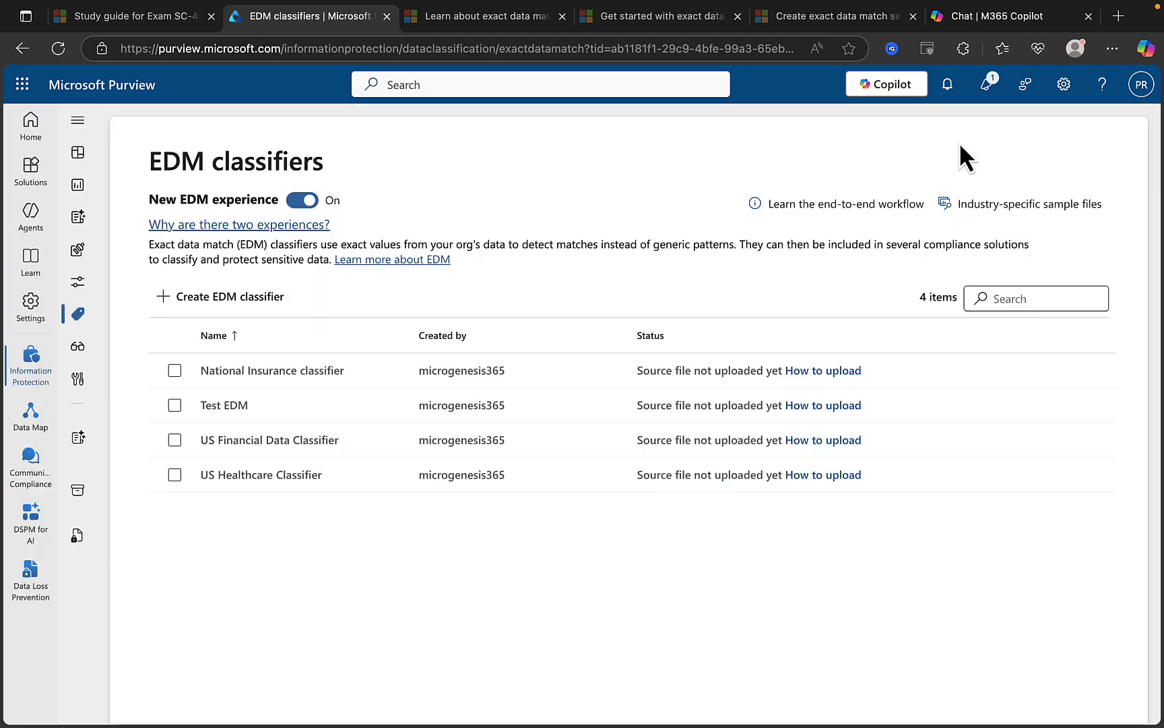
Go to the 'Learn about exact data match' article and return to its top.
{"action": "left_click", "coordinate": [485, 18]}
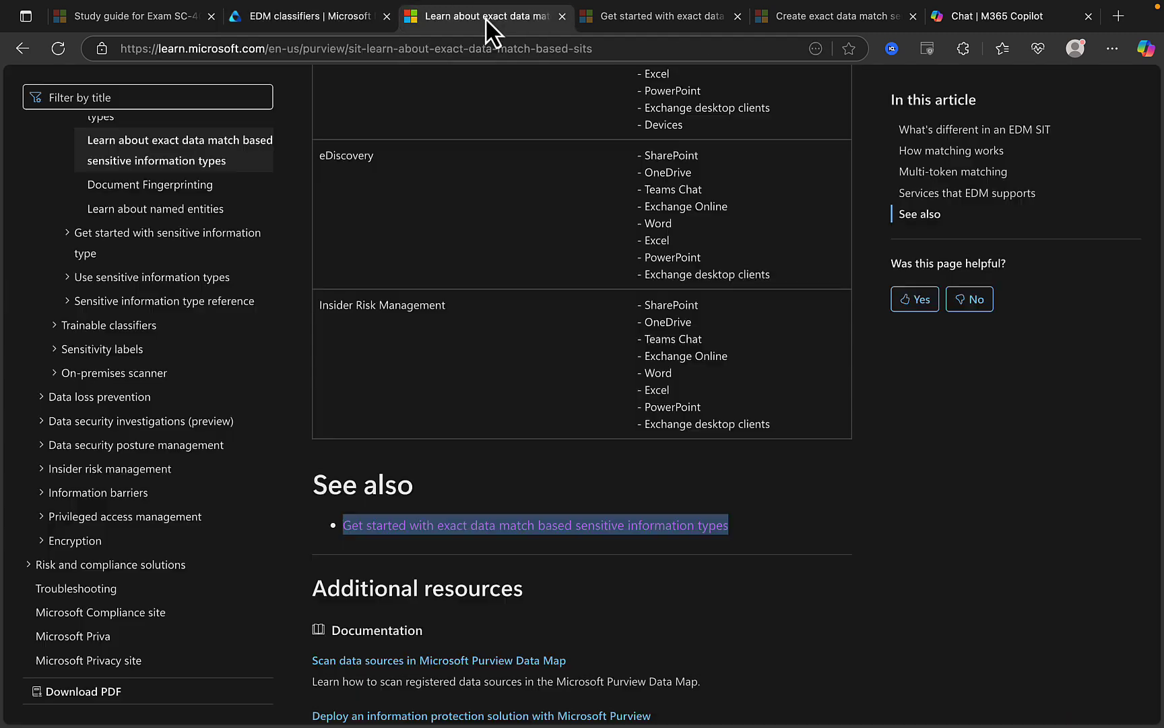
{"action": "scroll", "coordinate": [536, 192], "scroll_direction": "up", "scroll_amount": 5}
{"action": "scroll", "coordinate": [536, 182], "scroll_direction": "up", "scroll_amount": 15}
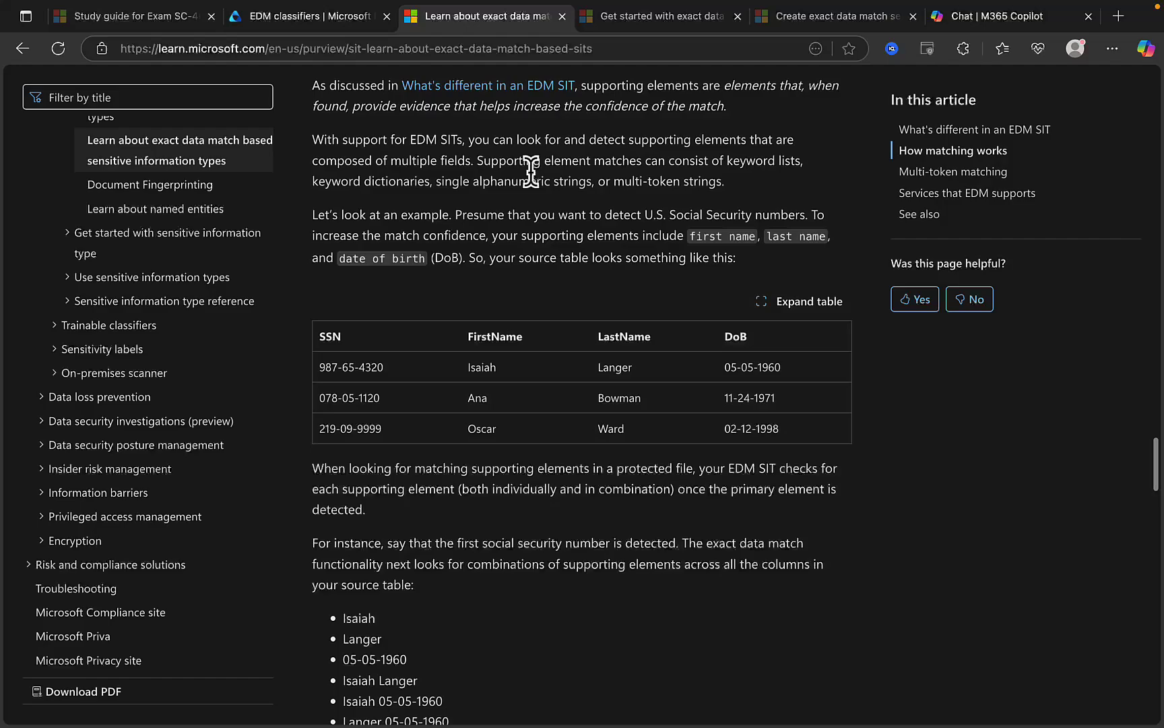
{"action": "scroll", "coordinate": [723, 263], "scroll_direction": "up", "scroll_amount": 10}
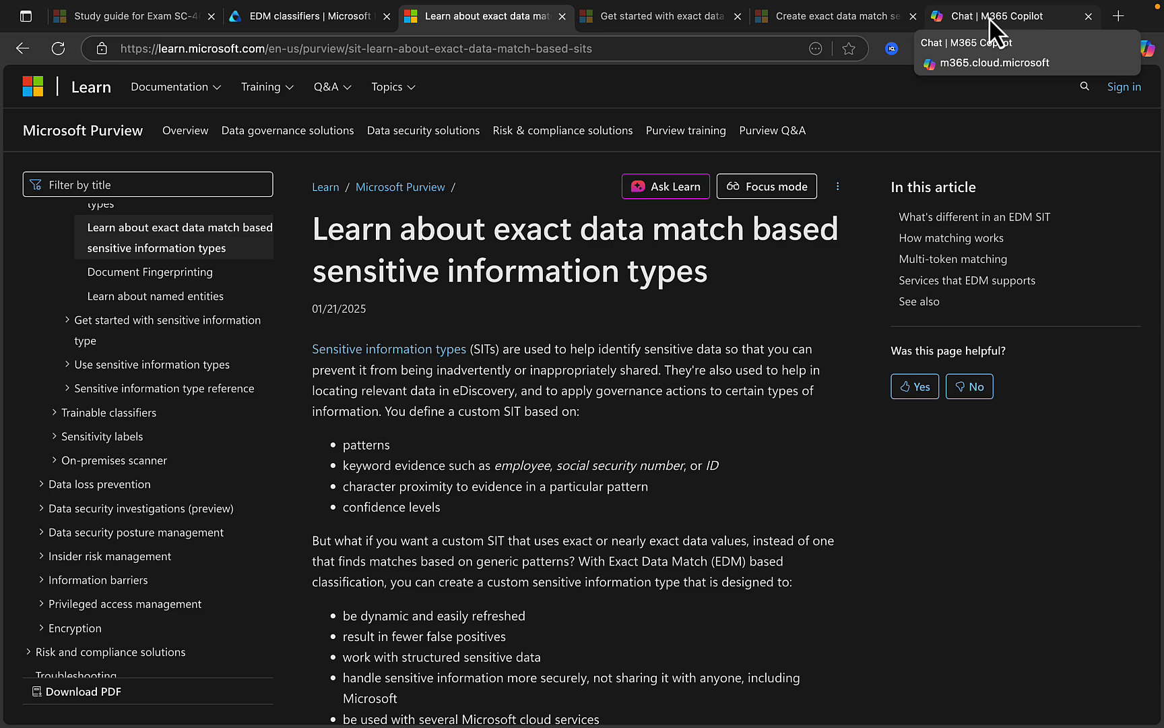
Read Copilot's comparison of custom SITs, document fingerprinting and EDM down to the EDM use cases.
{"action": "left_click", "coordinate": [988, 18]}
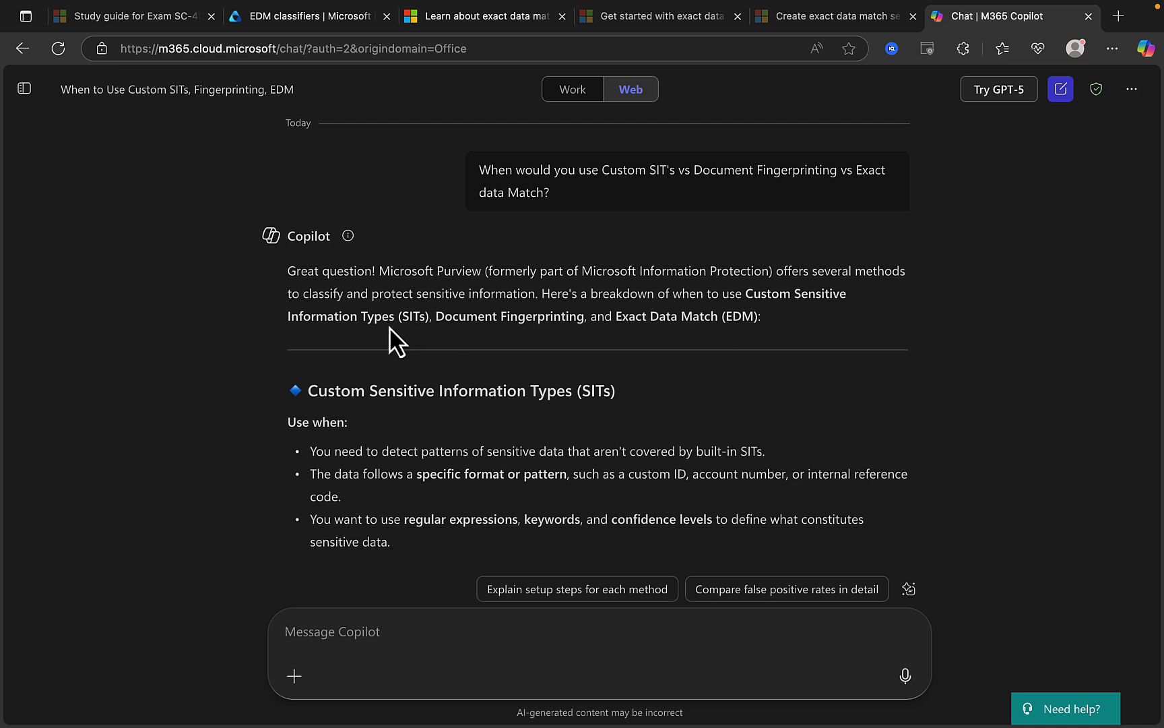
{"action": "scroll", "coordinate": [389, 334], "scroll_direction": "down", "scroll_amount": 1}
{"action": "scroll", "coordinate": [457, 260], "scroll_direction": "down", "scroll_amount": 2}
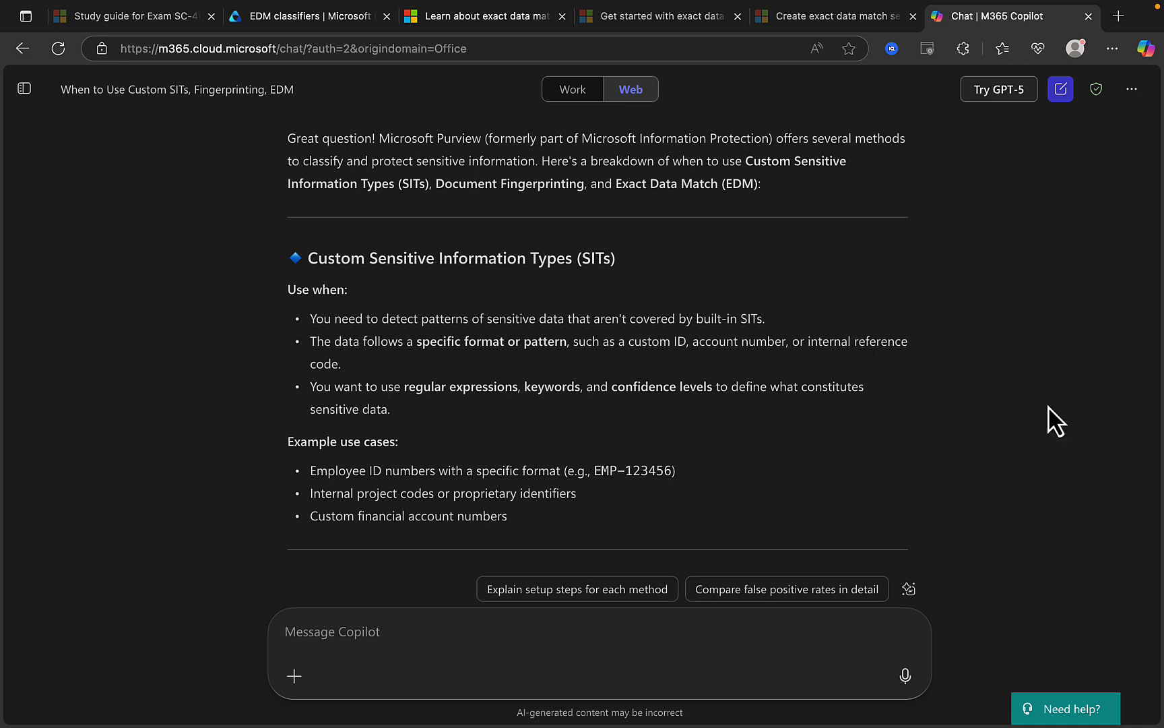
{"action": "scroll", "coordinate": [980, 437], "scroll_direction": "down", "scroll_amount": 2}
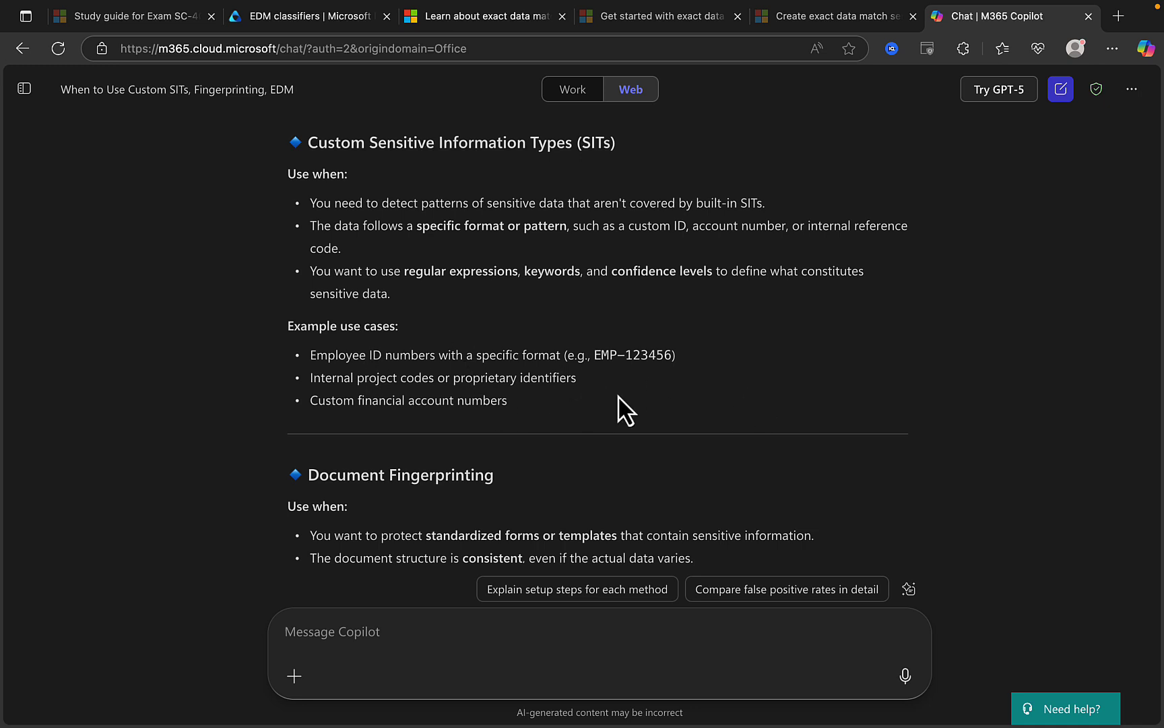
{"action": "scroll", "coordinate": [674, 408], "scroll_direction": "down", "scroll_amount": 4}
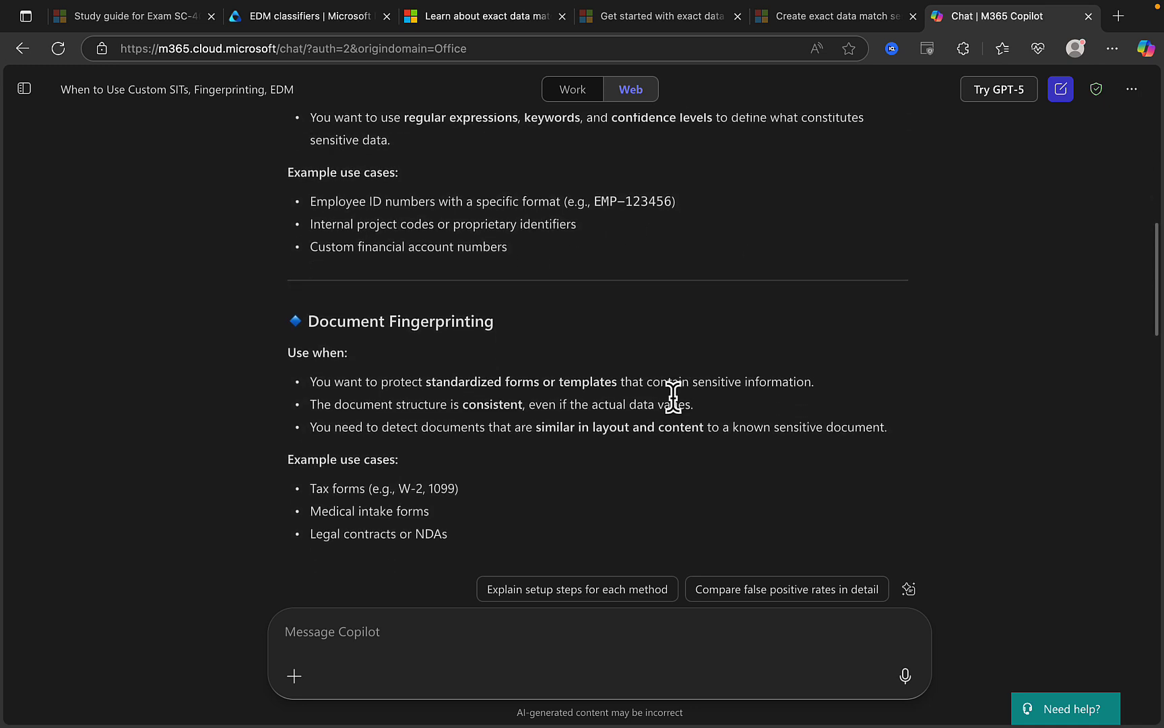
{"action": "scroll", "coordinate": [674, 407], "scroll_direction": "down", "scroll_amount": 1}
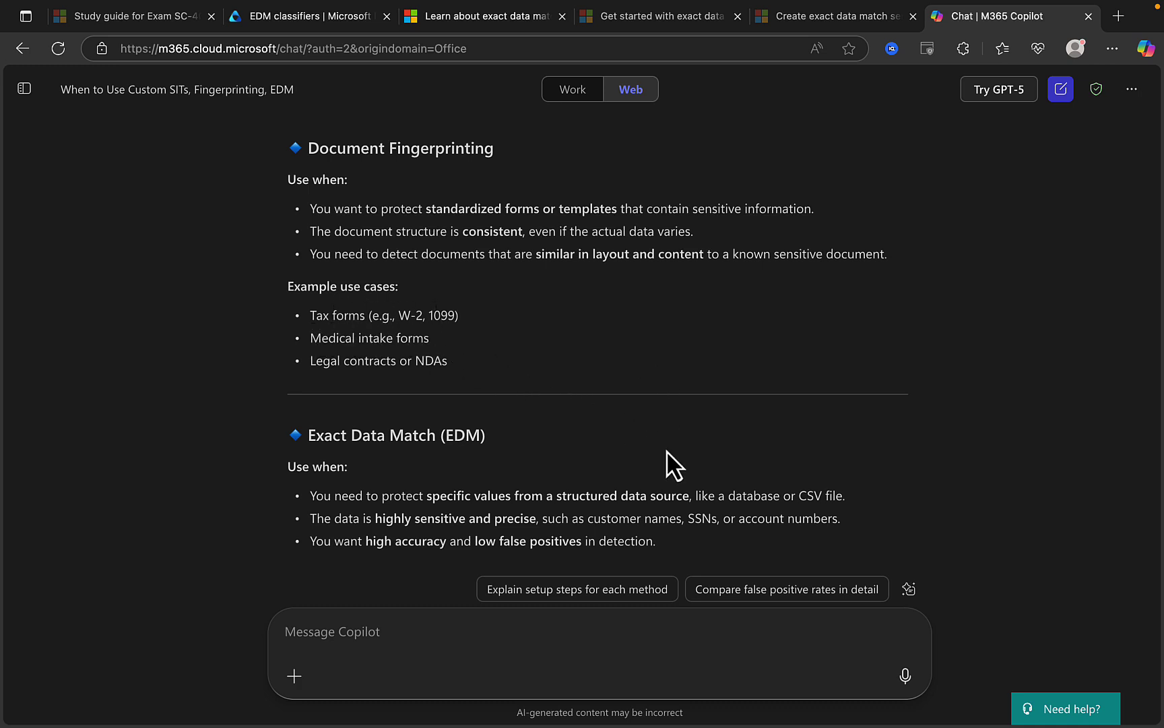
{"action": "scroll", "coordinate": [666, 450], "scroll_direction": "down", "scroll_amount": 4}
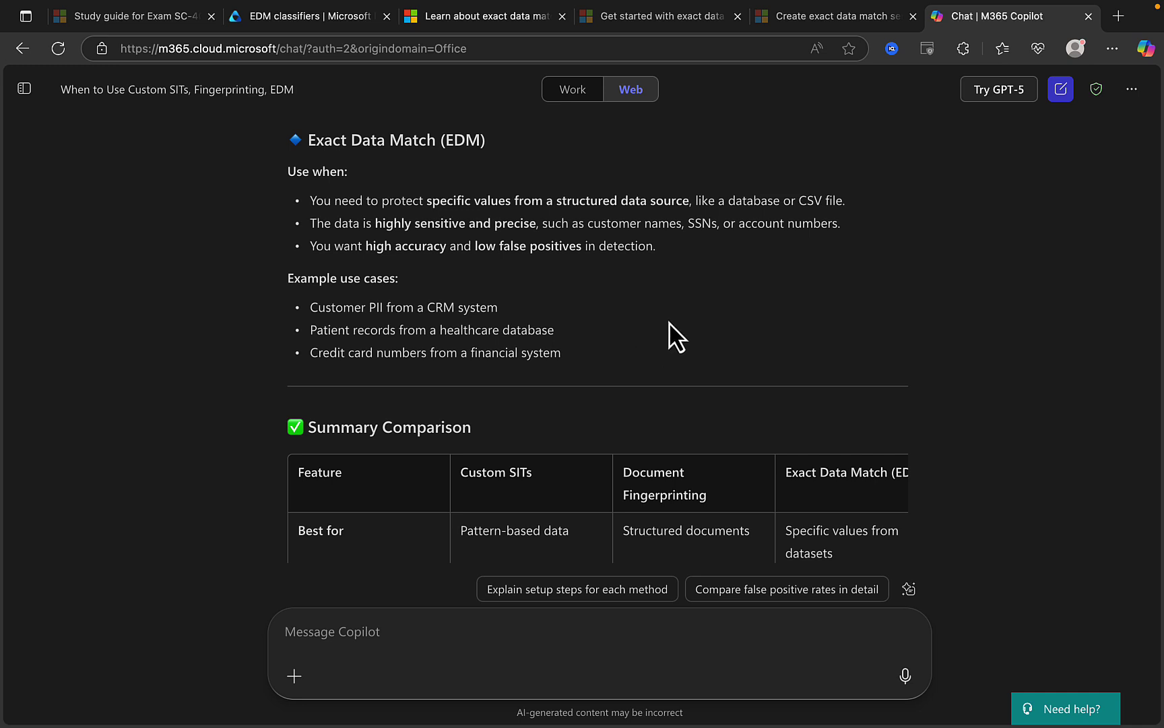
Bring the Summary Comparison table into view and reveal its full Exact Data Match (EDM) column.
{"action": "scroll", "coordinate": [675, 336], "scroll_direction": "down", "scroll_amount": 1}
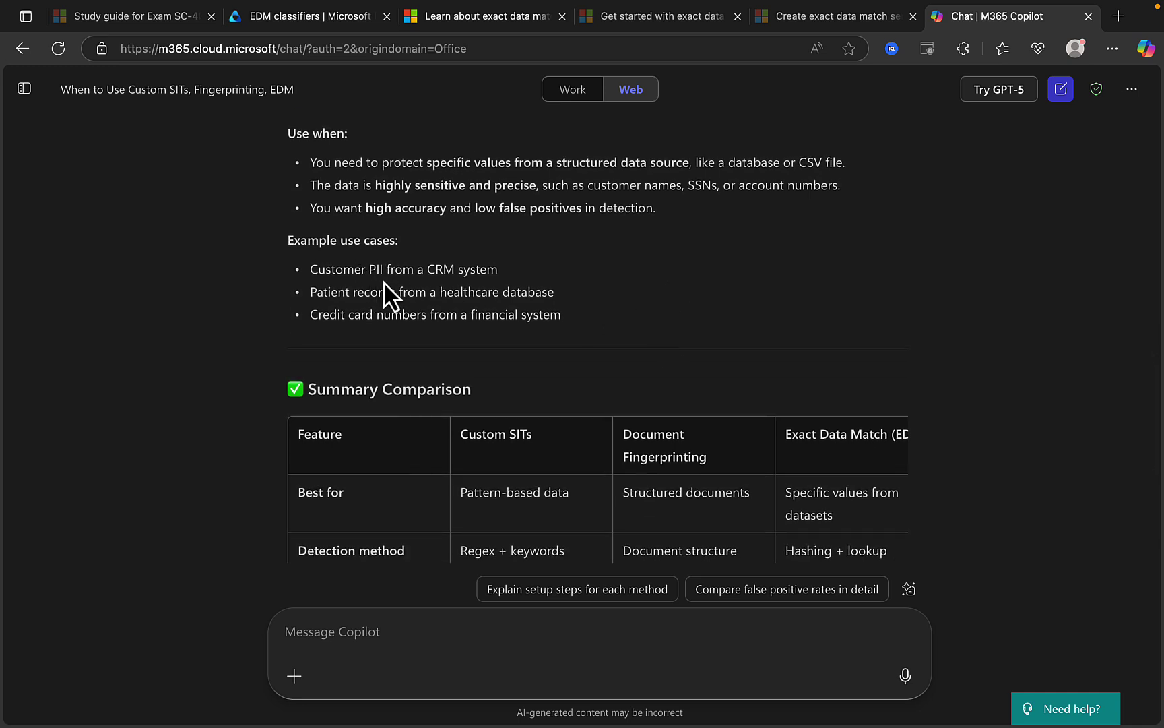
{"action": "scroll", "coordinate": [645, 283], "scroll_direction": "down", "scroll_amount": 1}
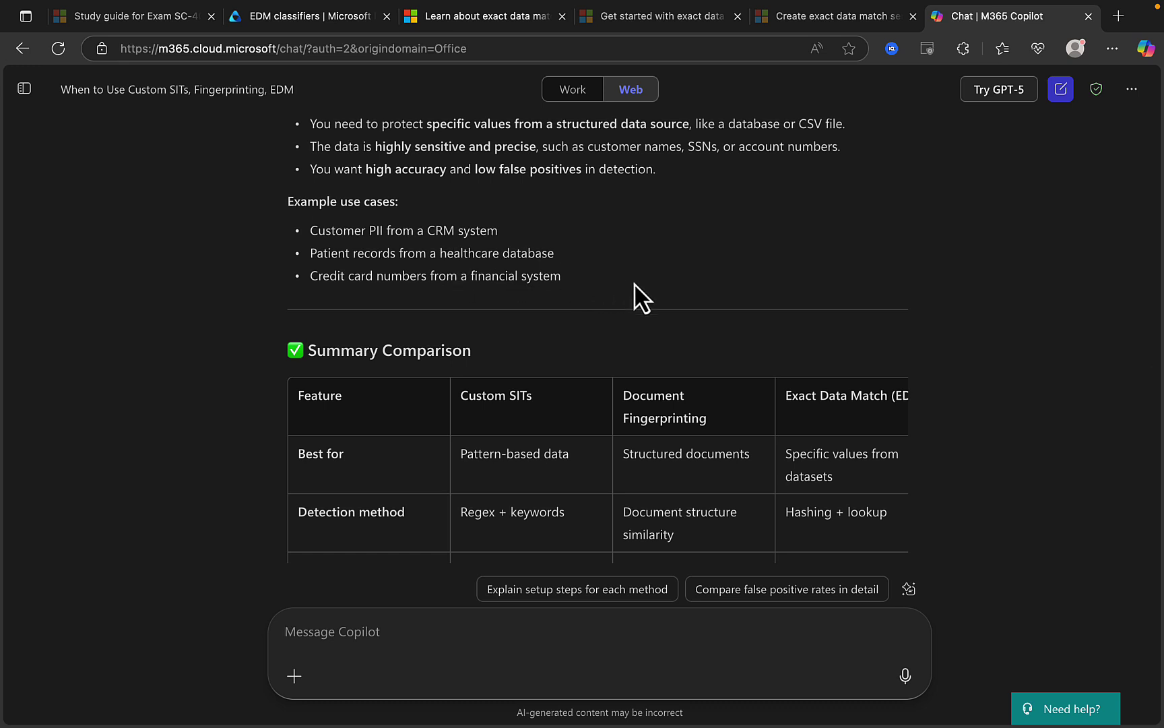
{"action": "scroll", "coordinate": [641, 297], "scroll_direction": "down", "scroll_amount": 1}
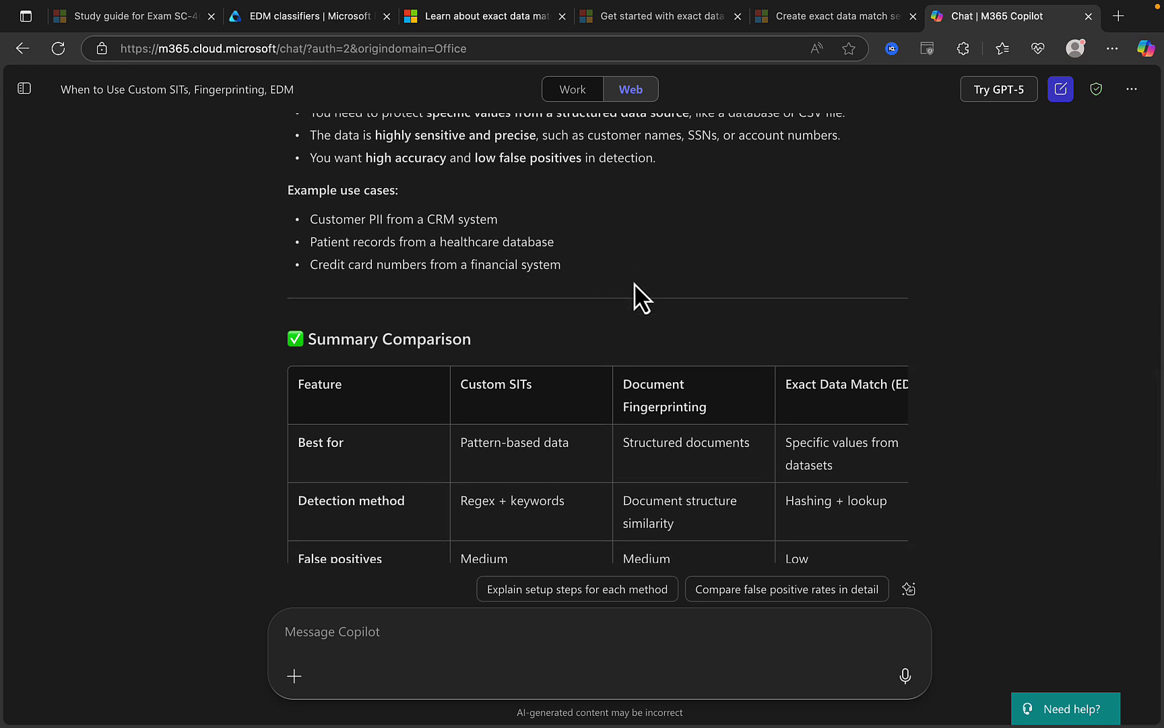
{"action": "scroll", "coordinate": [640, 297], "scroll_direction": "down", "scroll_amount": 4}
{"action": "scroll", "coordinate": [634, 279], "scroll_direction": "down", "scroll_amount": 1}
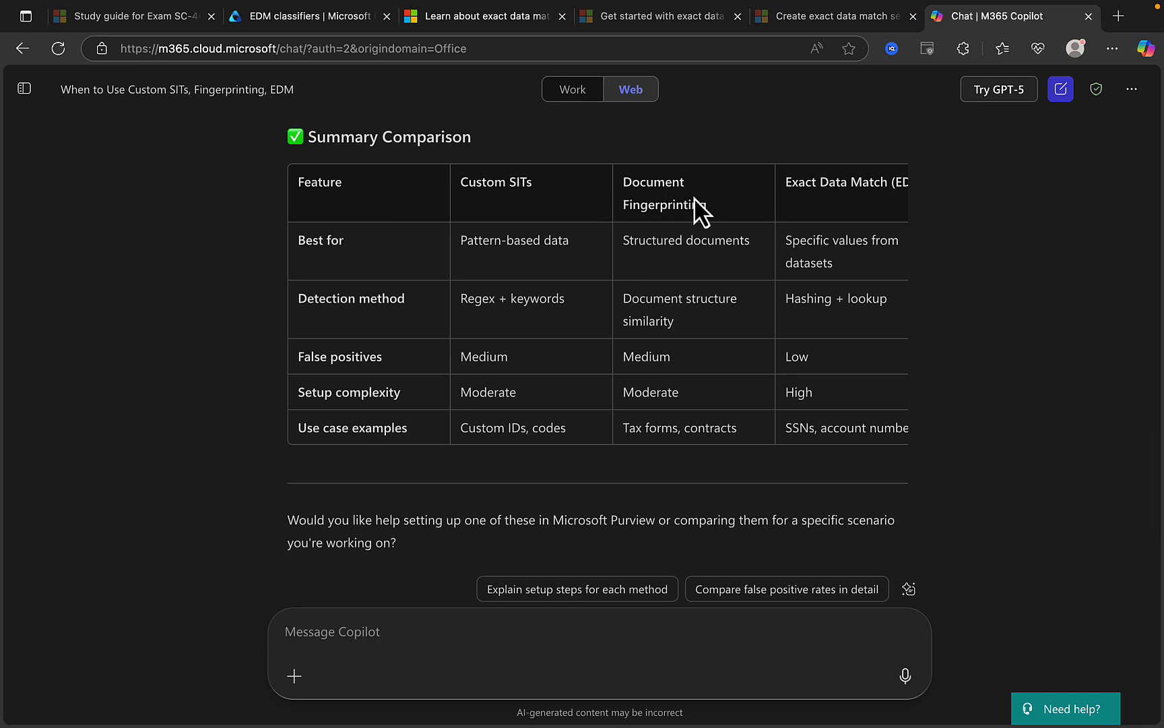
{"action": "scroll", "coordinate": [821, 202], "scroll_direction": "right", "scroll_amount": 1}
{"action": "scroll", "coordinate": [821, 202], "scroll_direction": "left", "scroll_amount": 1}
{"action": "scroll", "coordinate": [549, 296], "scroll_direction": "up", "scroll_amount": 1}
{"action": "scroll", "coordinate": [549, 296], "scroll_direction": "up", "scroll_amount": 1}
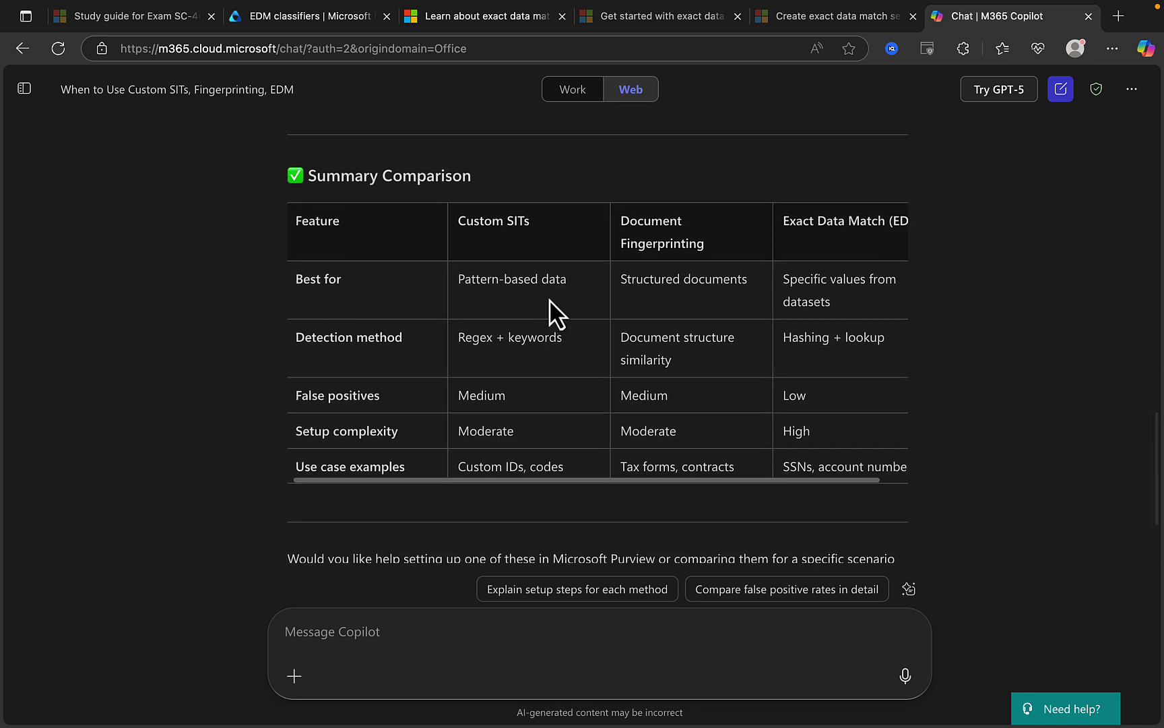
{"action": "scroll", "coordinate": [555, 311], "scroll_direction": "right", "scroll_amount": 1}
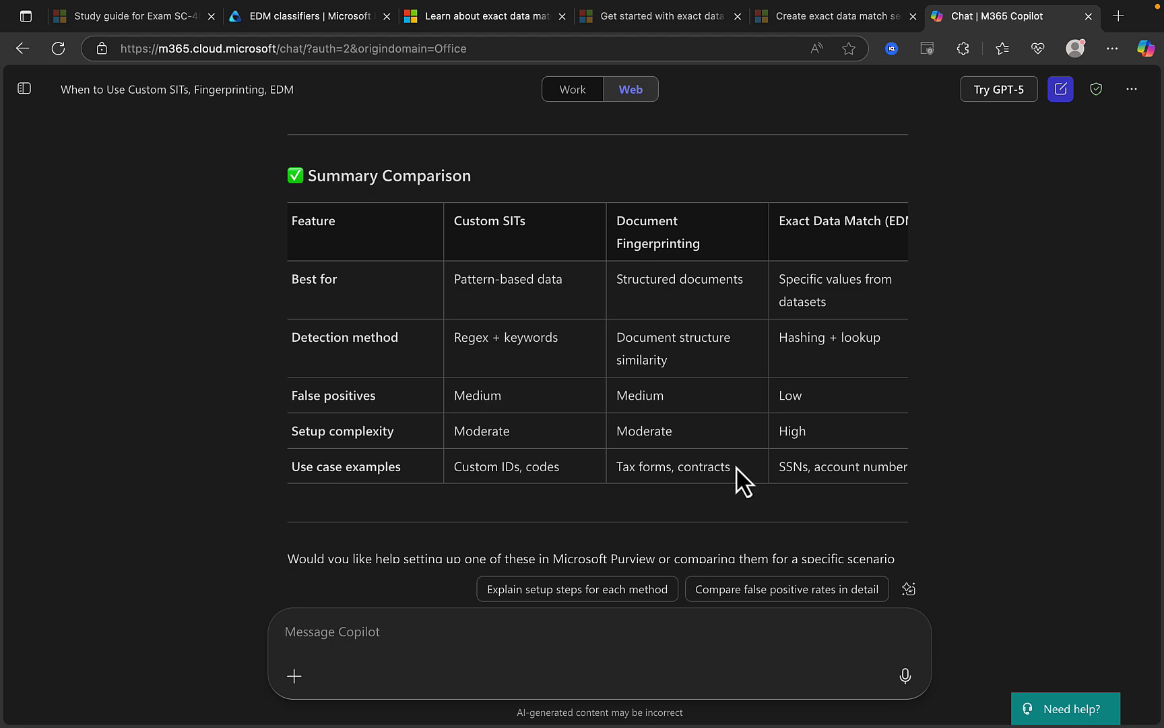
{"action": "scroll", "coordinate": [836, 477], "scroll_direction": "right", "scroll_amount": 1}
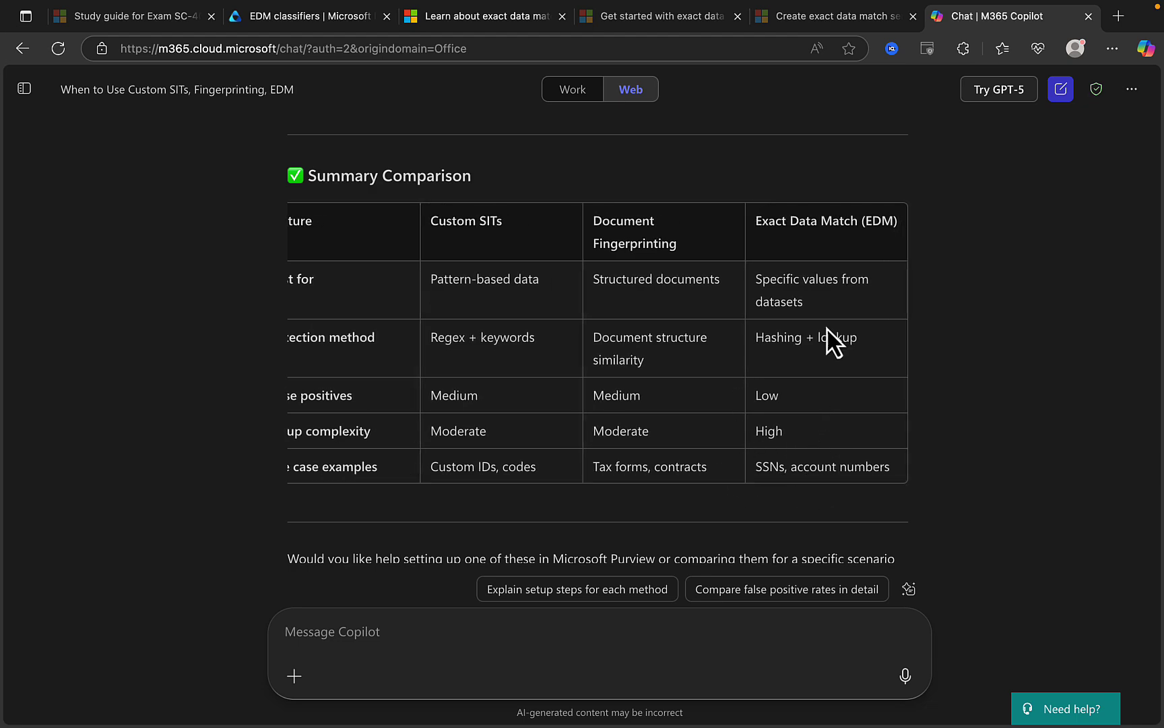
Return to the Purview EDM classifiers list with its four classifiers.
{"action": "left_click", "coordinate": [283, 17]}
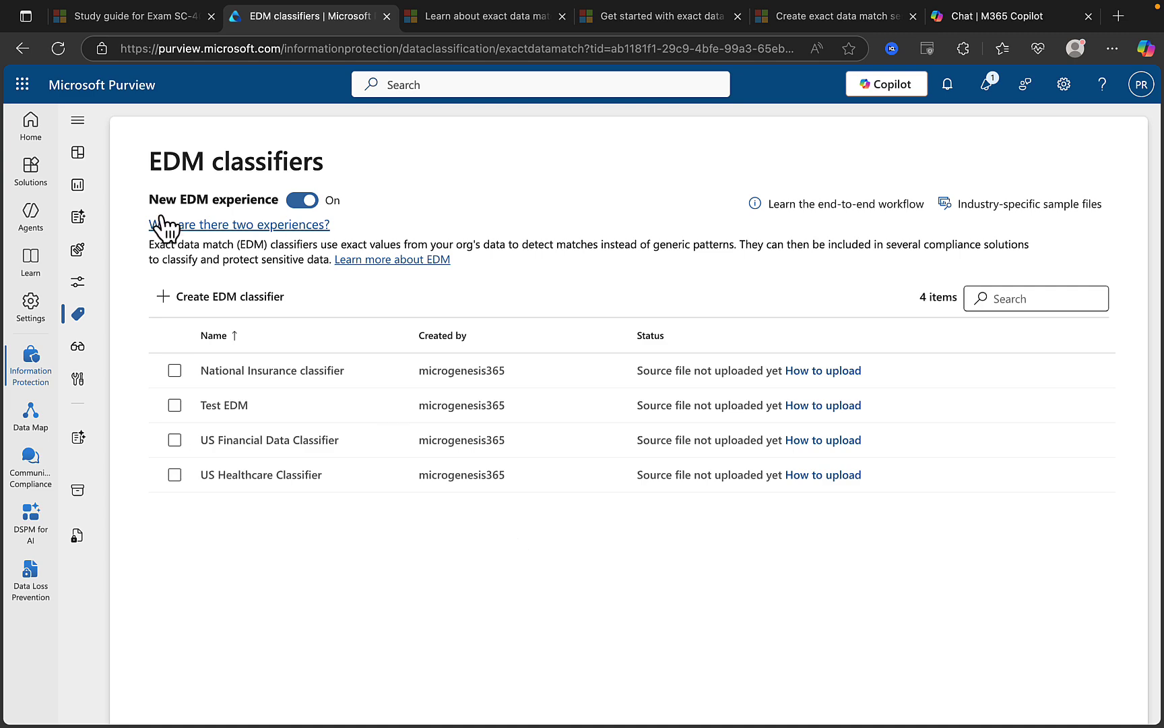
Expand the Purview navigation pane, then go back to the SC-401 study guide.
{"action": "left_click", "coordinate": [77, 121]}
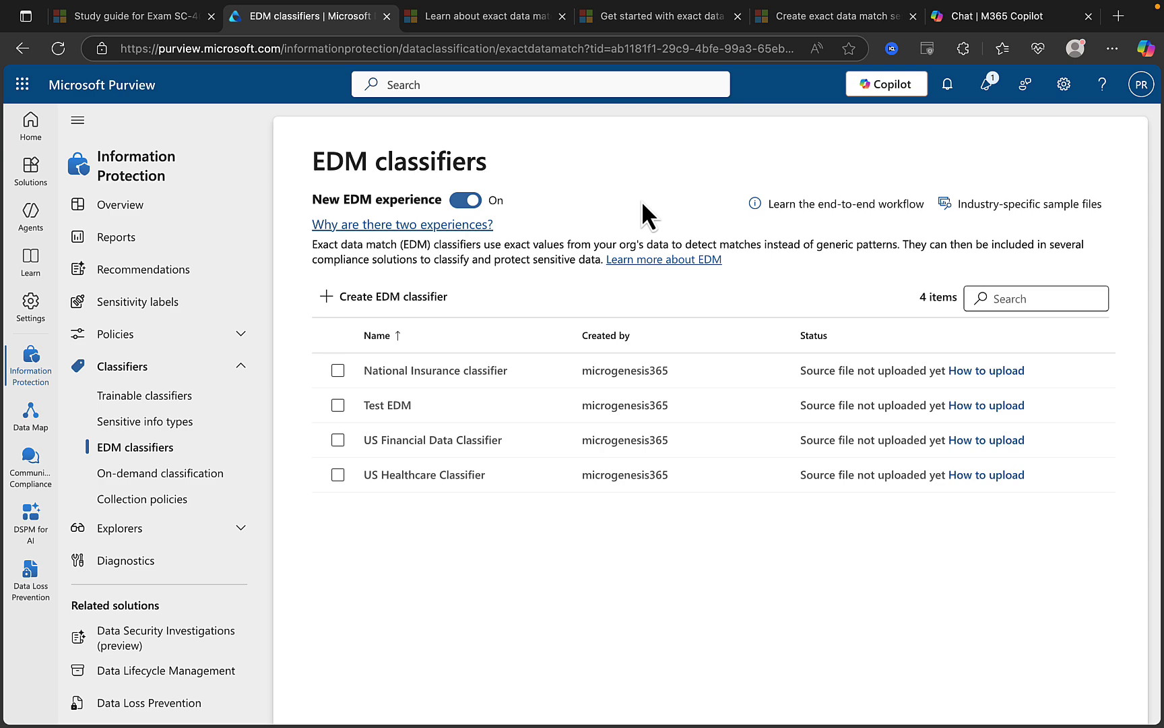
{"action": "left_click", "coordinate": [156, 18]}
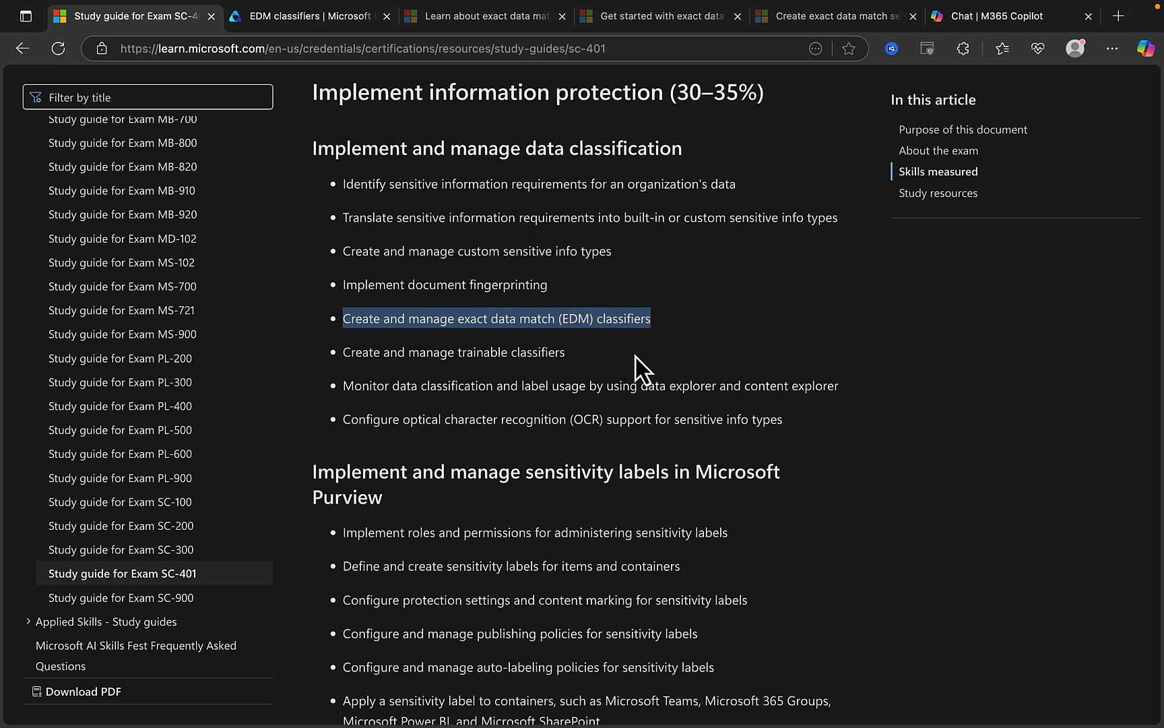
Highlight 'Create and manage trainable classifiers' in place of the EDM classifiers skill.
{"action": "left_click", "coordinate": [550, 351]}
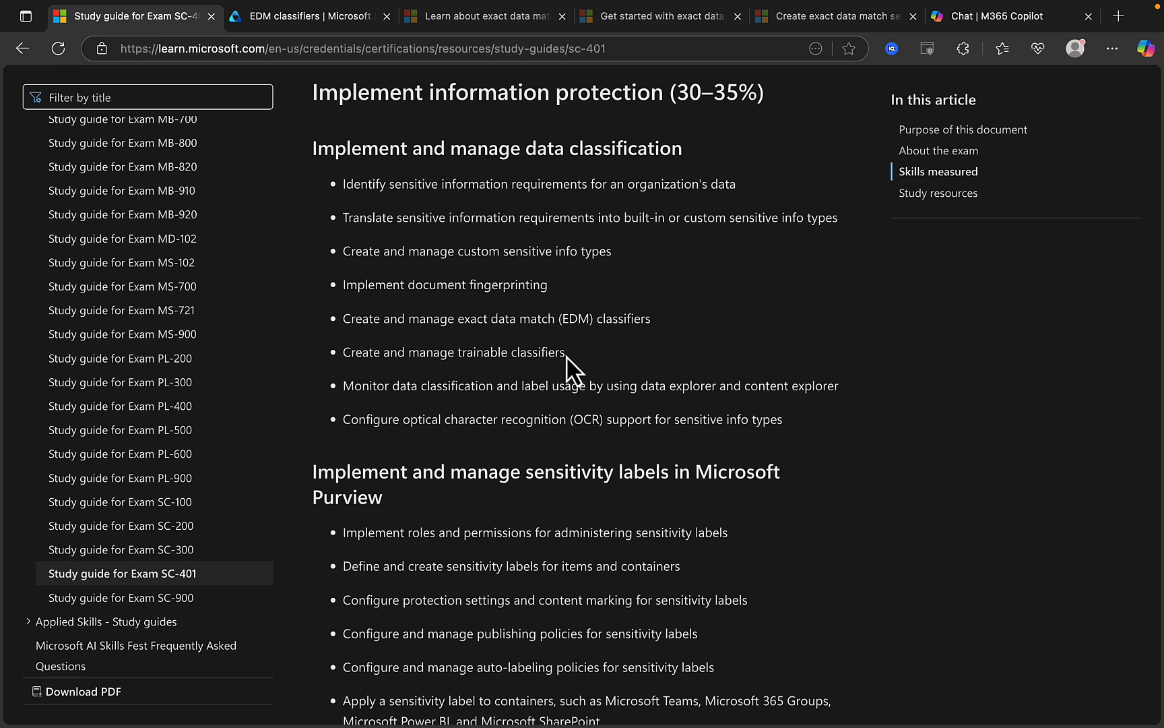
{"action": "left_click_drag", "start_coordinate": [565, 352], "coordinate": [344, 351]}
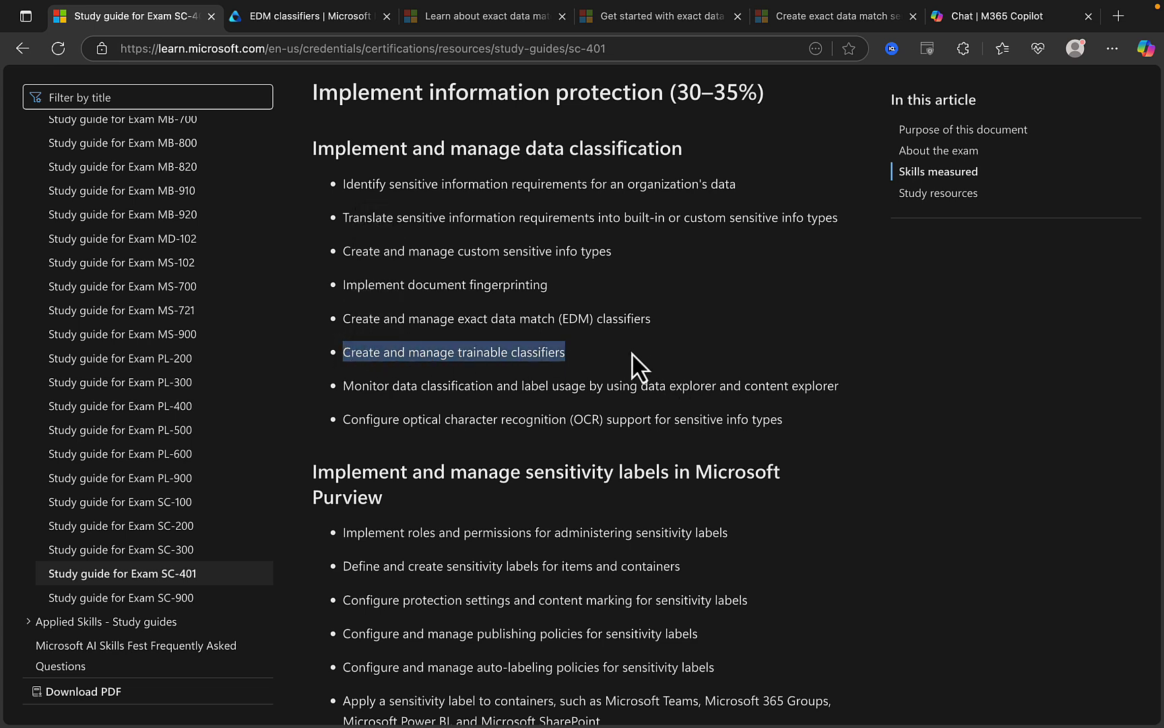